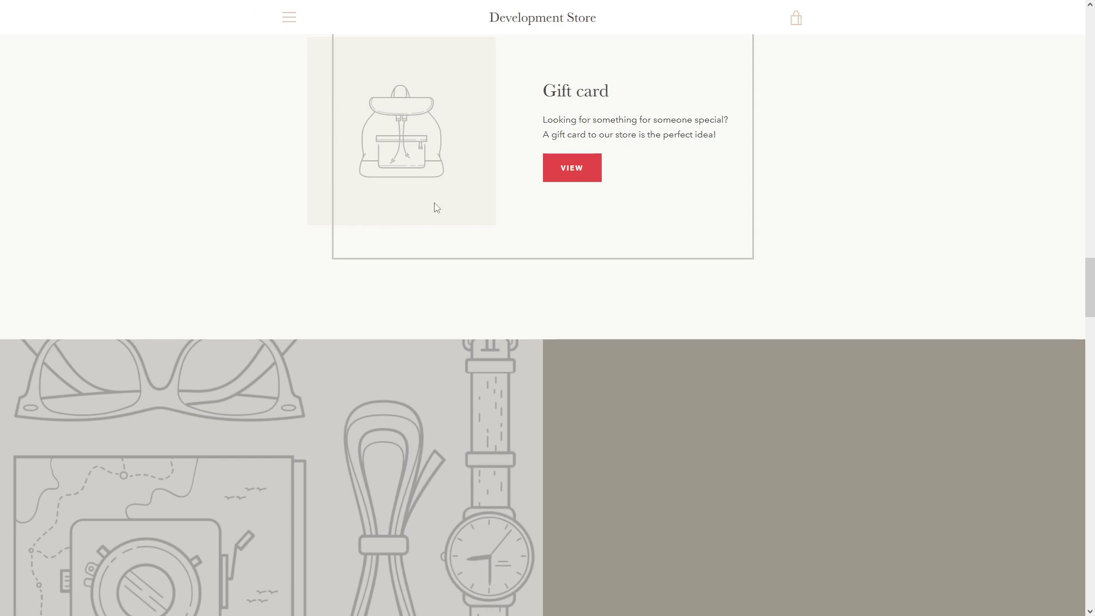
Inspect the storefront and select the div.main-content element in the Inspector markup tree.
{"action": "right_click", "coordinate": [249, 195]}
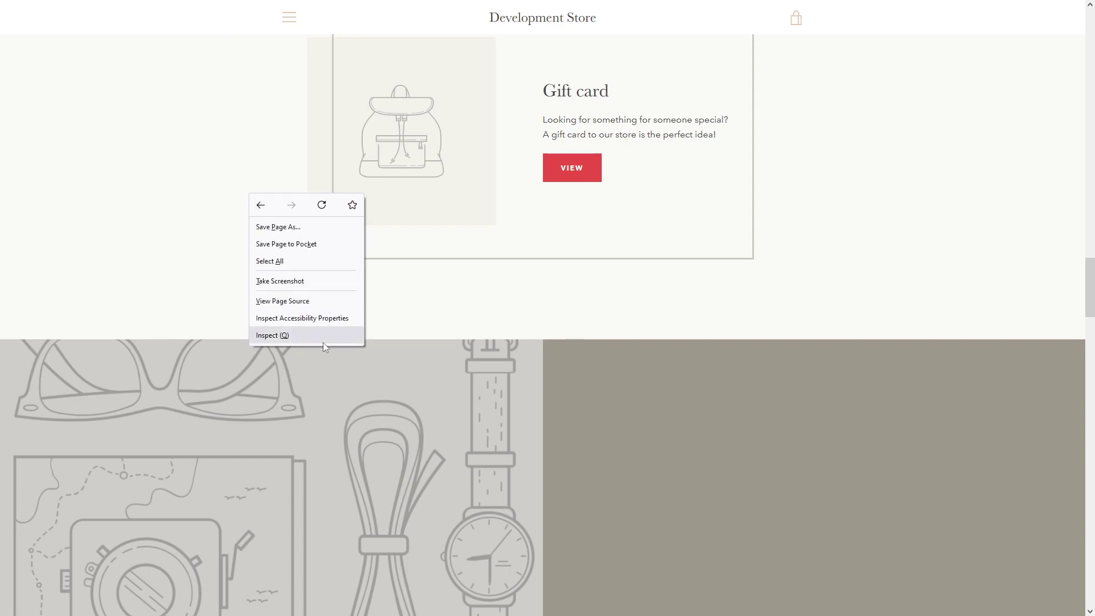
{"action": "left_click", "coordinate": [309, 335]}
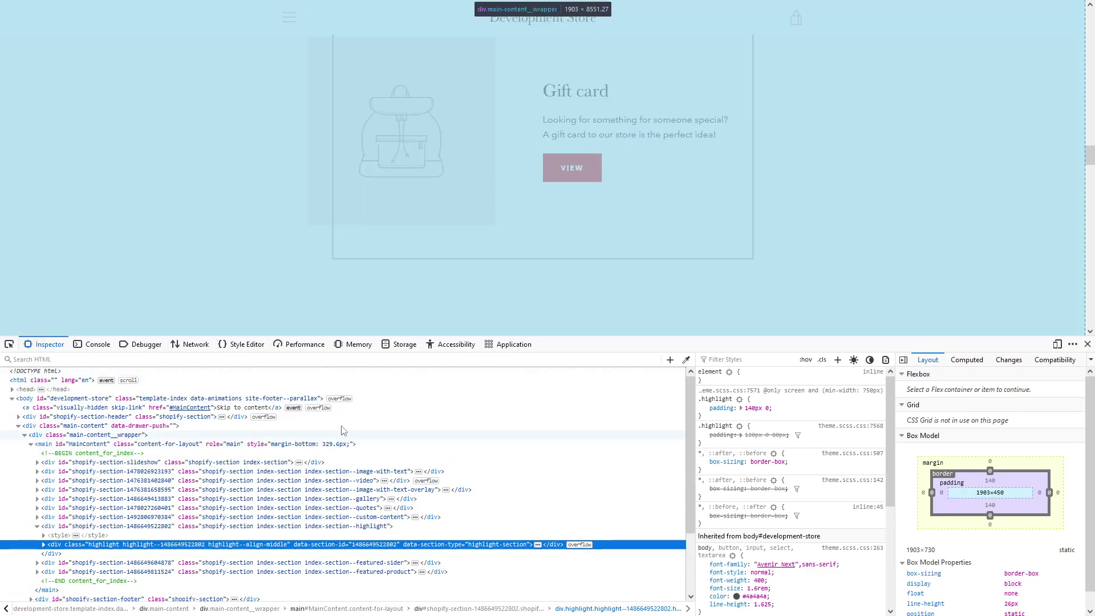
{"action": "left_click", "coordinate": [363, 426]}
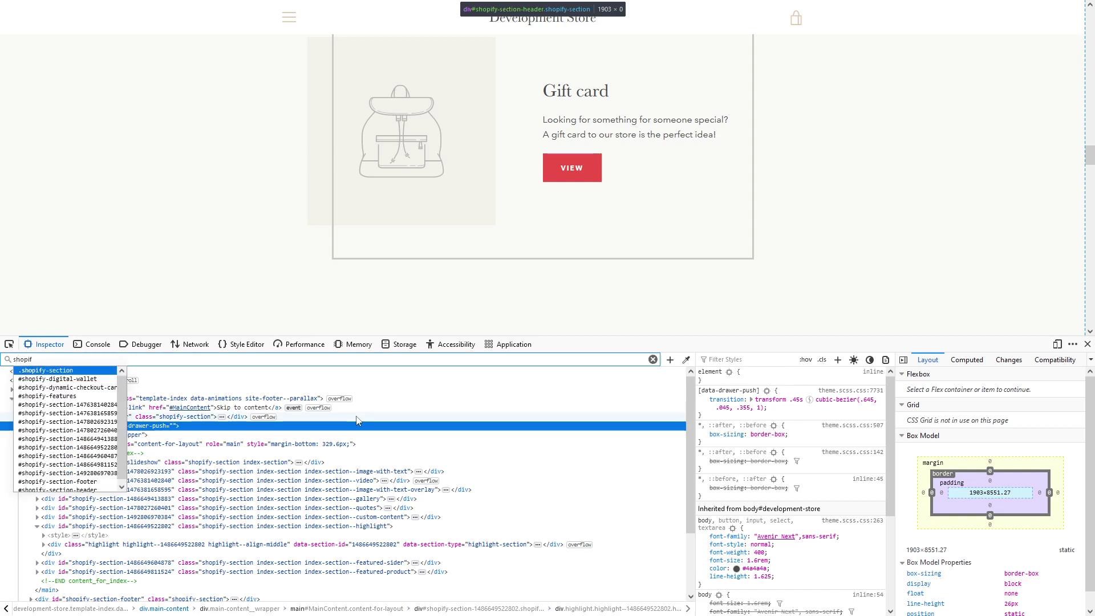
Search the markup for 'shopify.theme' and highlight the theme name Narrative in the script.
{"action": "type", "text": "y.theme"}
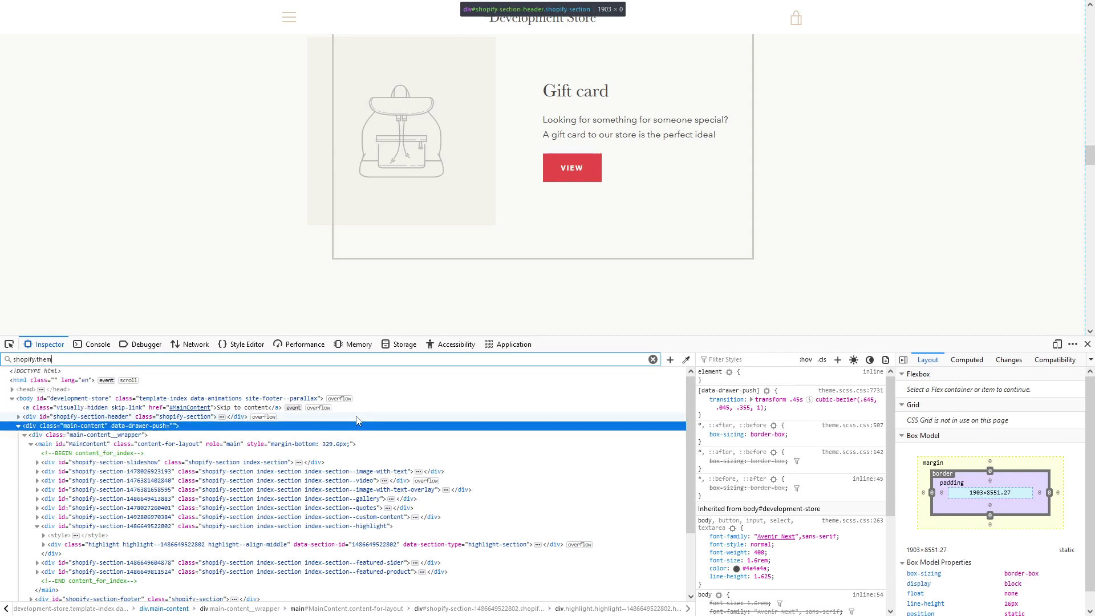
{"action": "key", "text": "Return"}
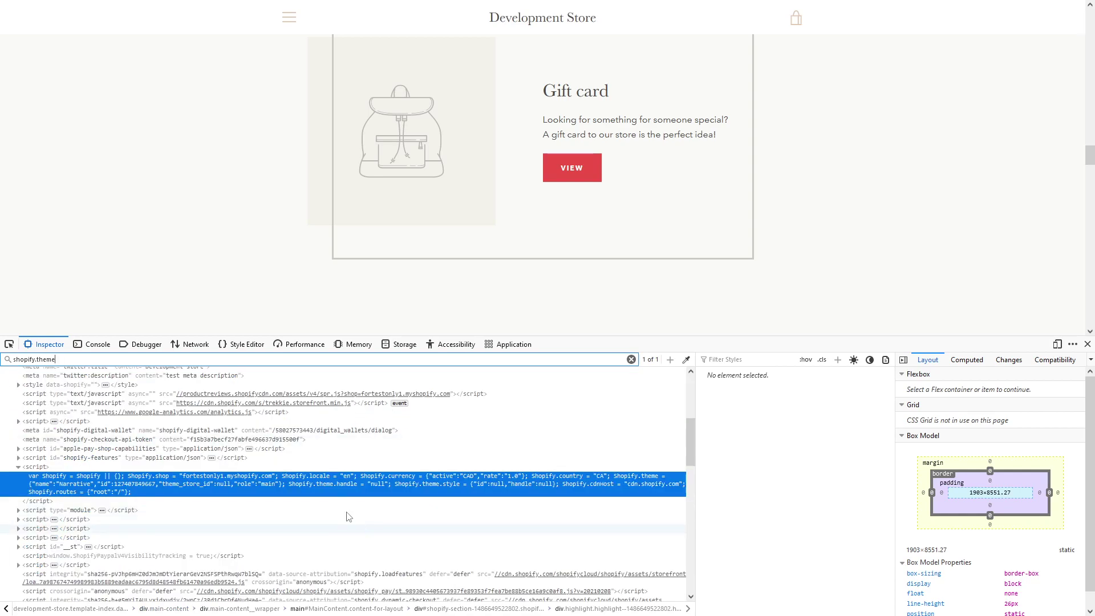
{"action": "double_click", "coordinate": [257, 481]}
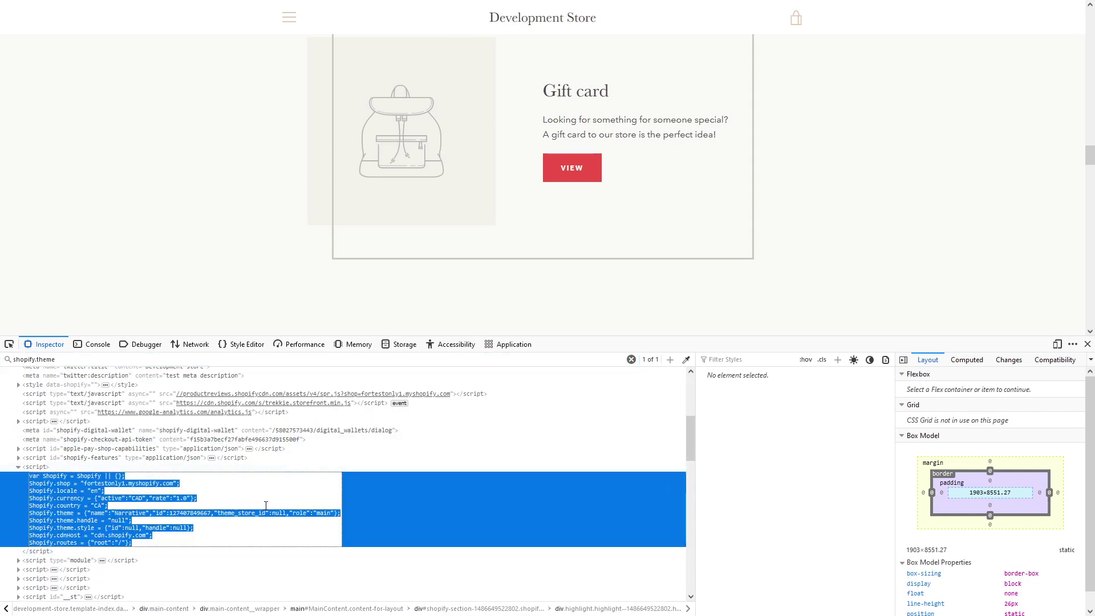
{"action": "left_click", "coordinate": [257, 480]}
{"action": "scroll", "coordinate": [208, 475], "scroll_direction": "down", "scroll_amount": 2}
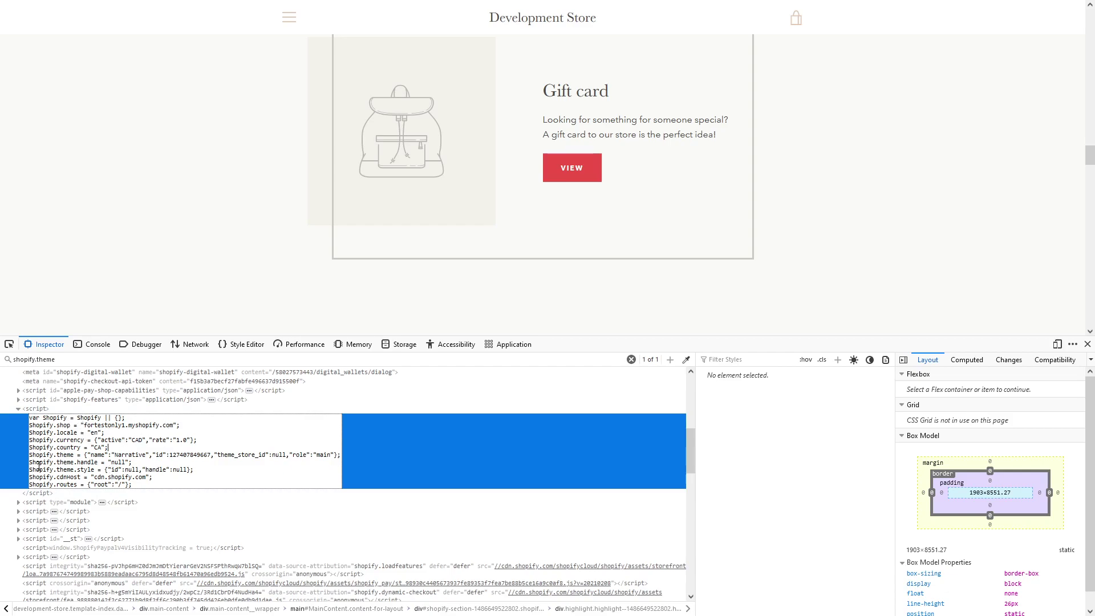
{"action": "left_click_drag", "start_coordinate": [96, 455], "coordinate": [136, 454]}
{"action": "double_click", "coordinate": [139, 457]}
{"action": "left_click", "coordinate": [148, 454]}
Close Developer Tools and select the store's web address in the address bar.
{"action": "left_click", "coordinate": [1088, 344]}
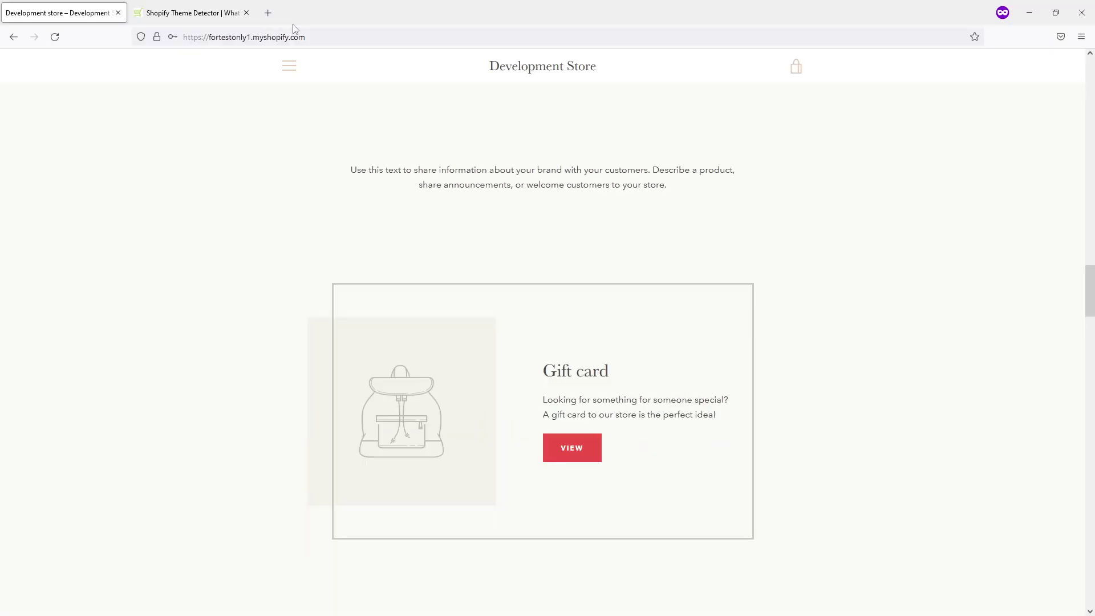
{"action": "left_click", "coordinate": [296, 34]}
{"action": "left_click", "coordinate": [240, 120]}
{"action": "scroll", "coordinate": [237, 137], "scroll_direction": "down", "scroll_amount": 4}
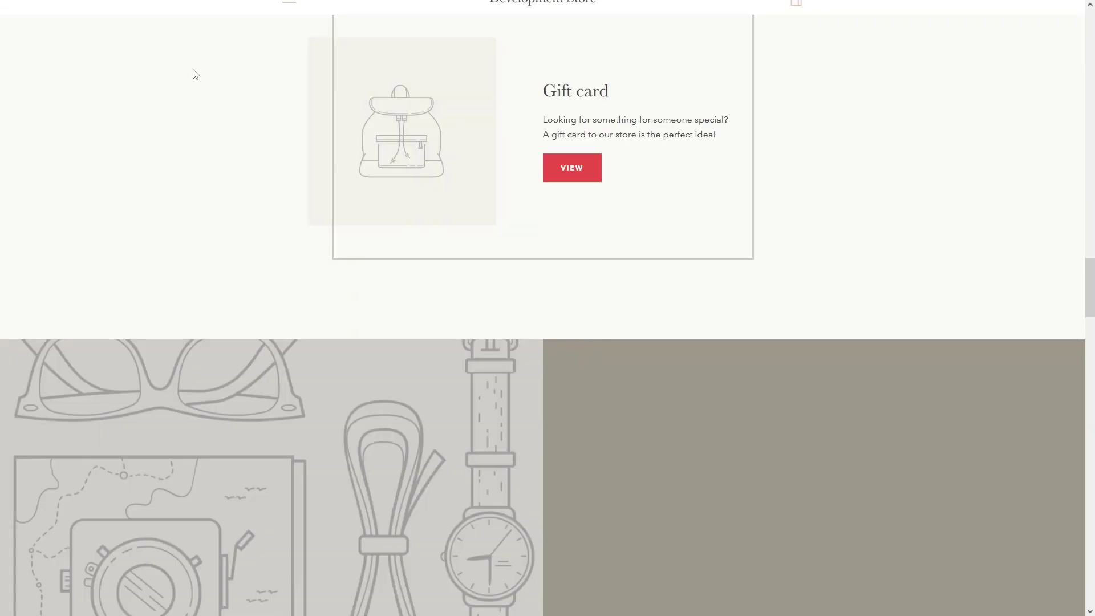
Paste the store URL into Shopify Theme Detector and run DETECT THEME.
{"action": "left_click", "coordinate": [206, 10]}
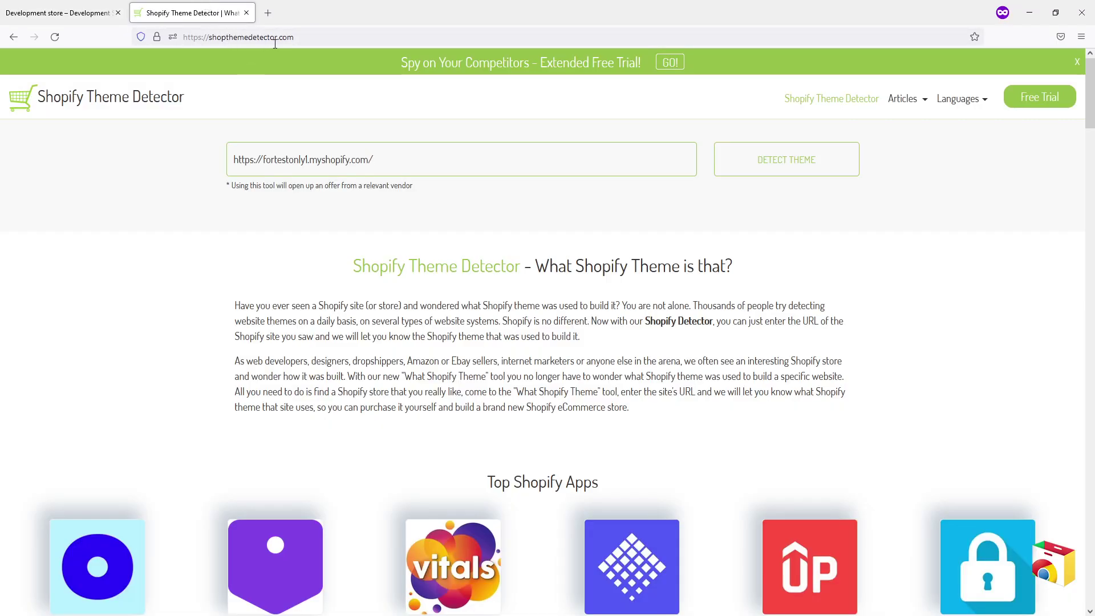
{"action": "left_click", "coordinate": [236, 38]}
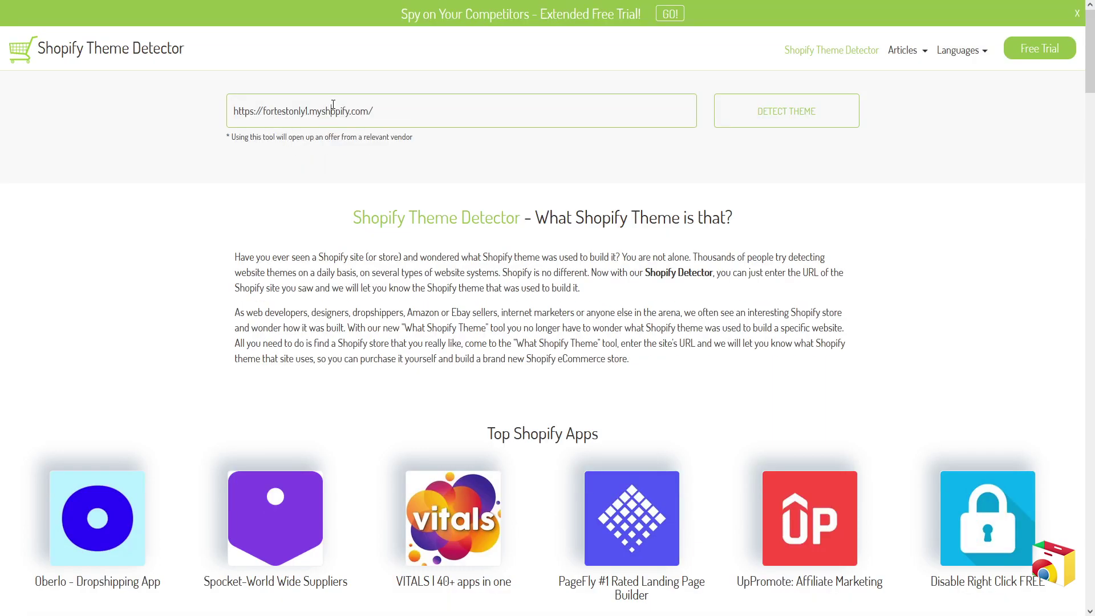
{"action": "key", "text": "ctrl+a"}
{"action": "key", "text": "BackSpace"}
{"action": "type", "text": "https://fortestonly1.myshopify.com/"}
{"action": "left_click", "coordinate": [817, 113]}
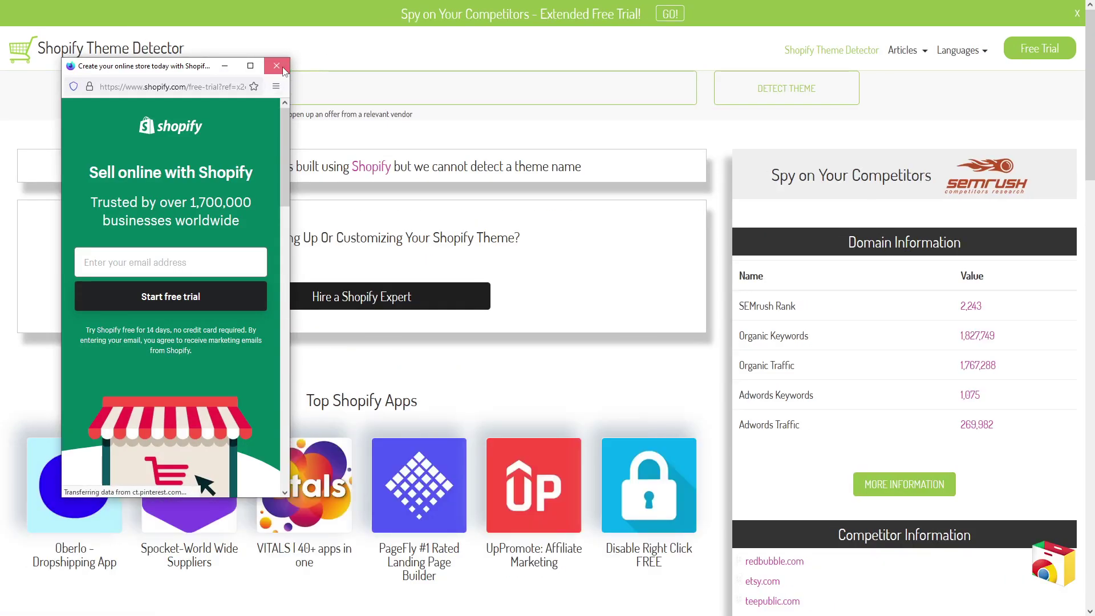
Dismiss the Shopify free-trial popup using its X button.
{"action": "left_click", "coordinate": [276, 65]}
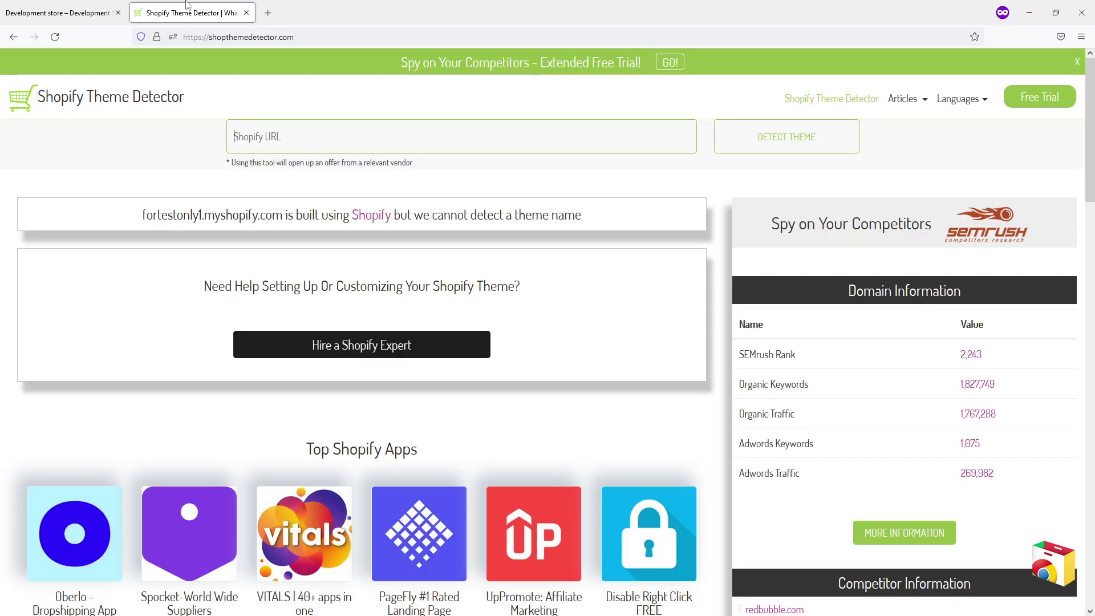
{"action": "left_click", "coordinate": [63, 13]}
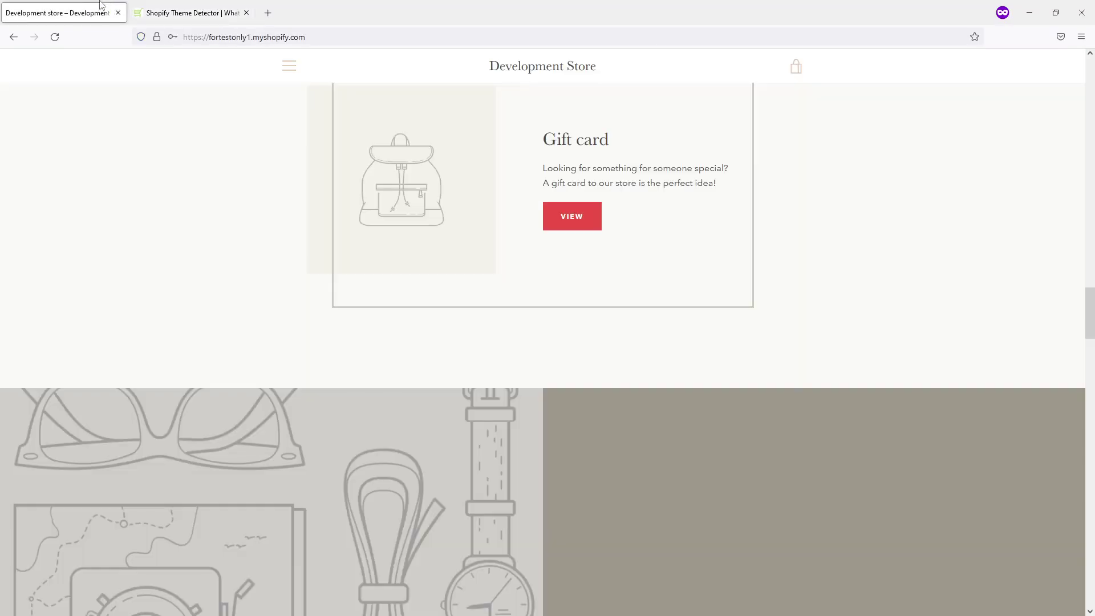
{"action": "left_click", "coordinate": [183, 7]}
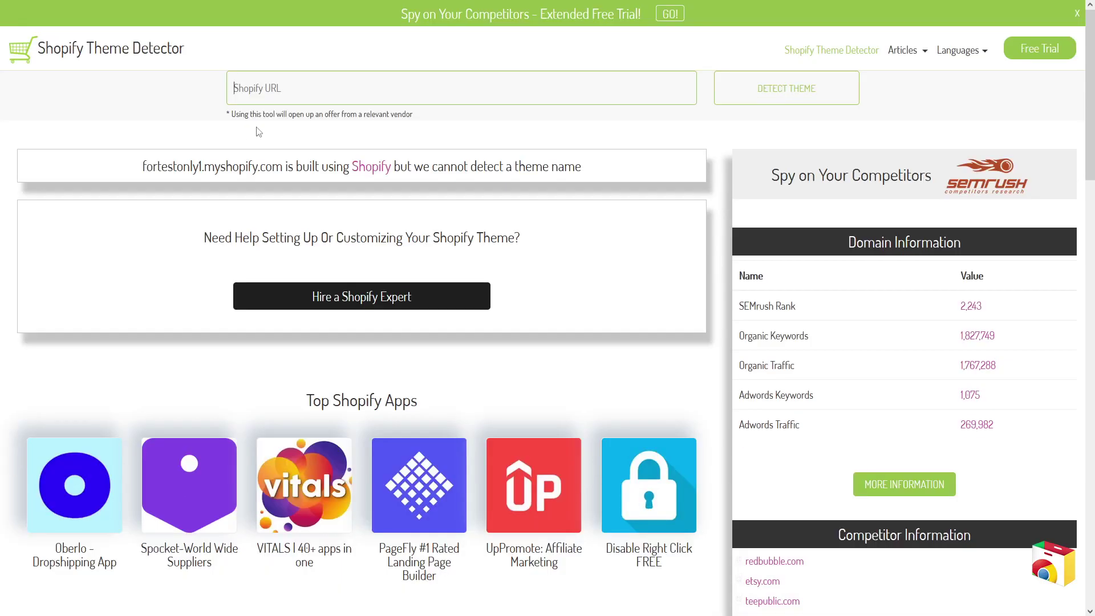